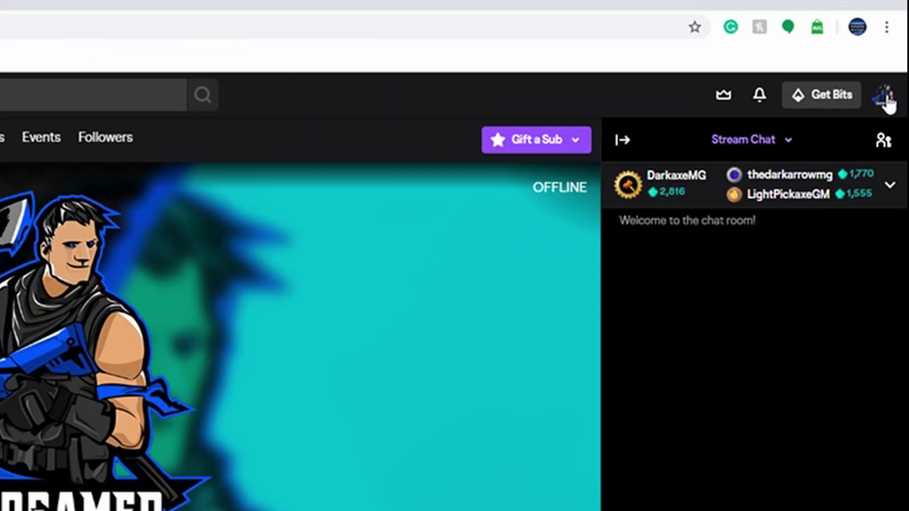
# Step: Open Twitch Settings from the profile avatar menu
pyautogui.click(888, 101)
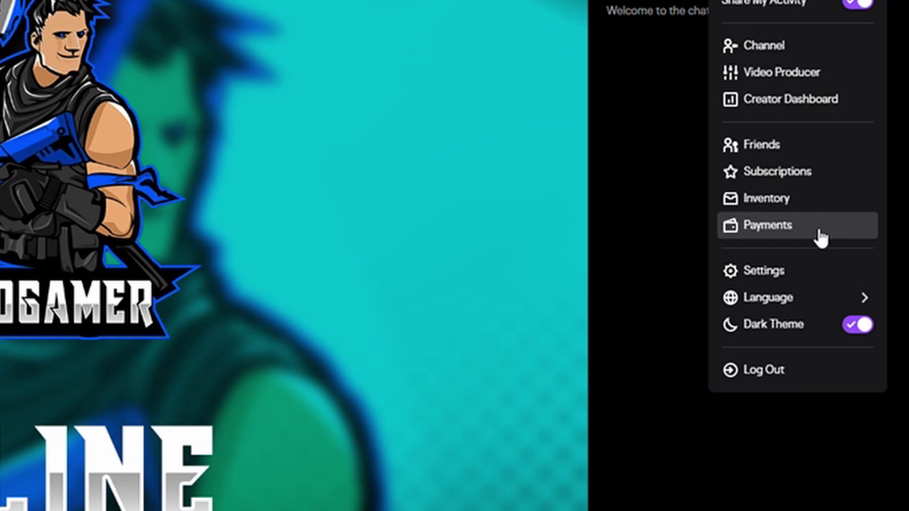
pyautogui.click(774, 275)
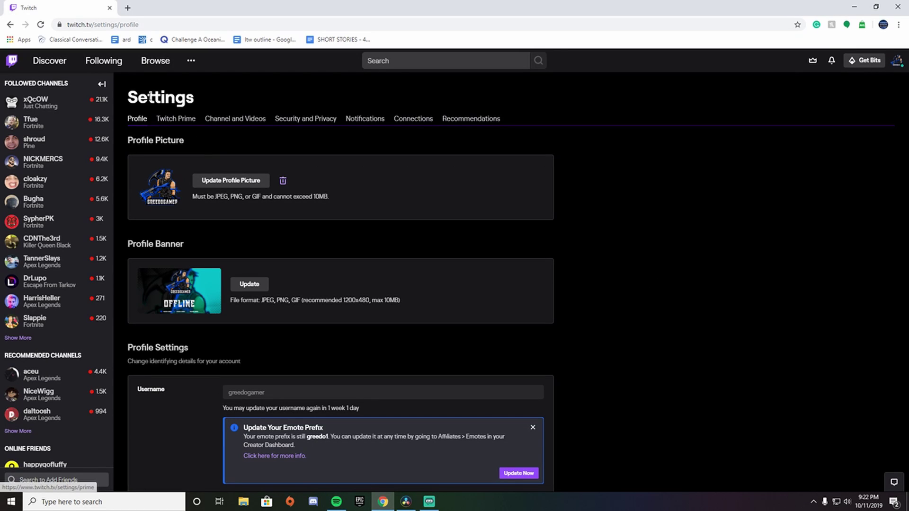
# Step: Copy the Primary Stream key from Twitch's Channel and Videos settings
pyautogui.click(222, 121)
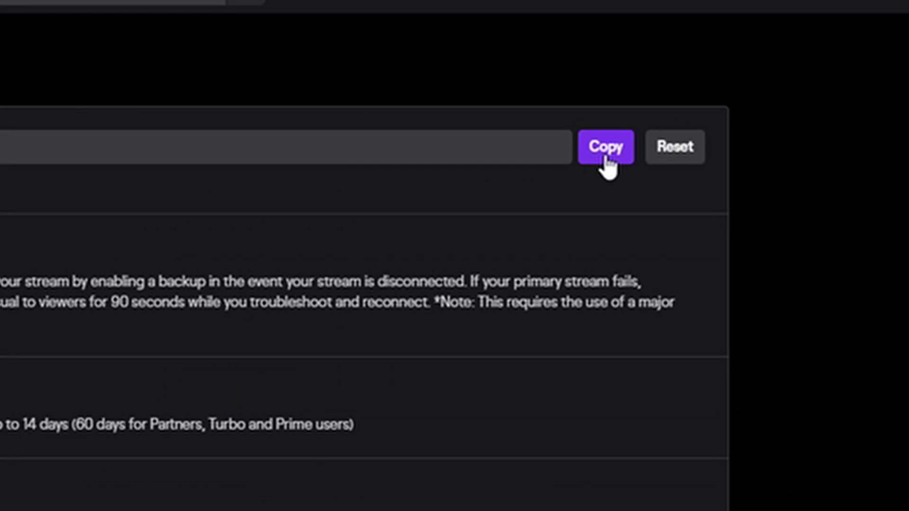
pyautogui.click(687, 127)
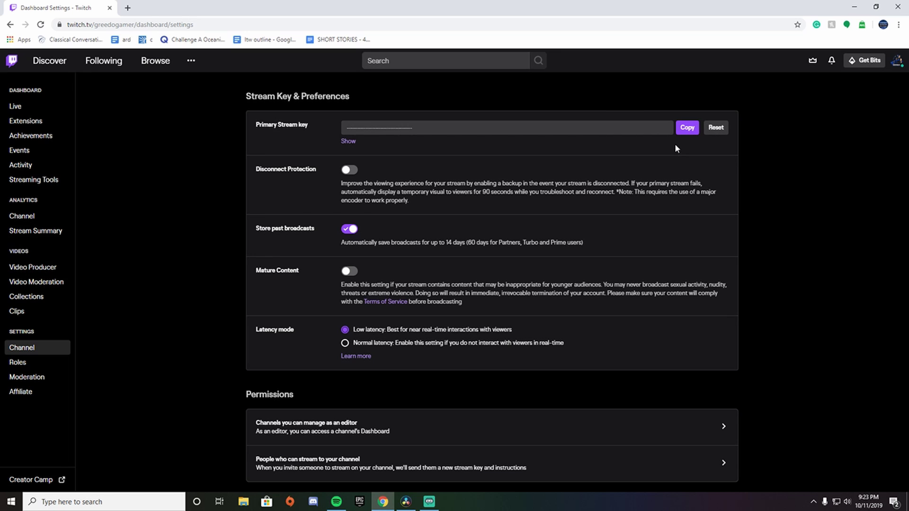
pyautogui.click(430, 501)
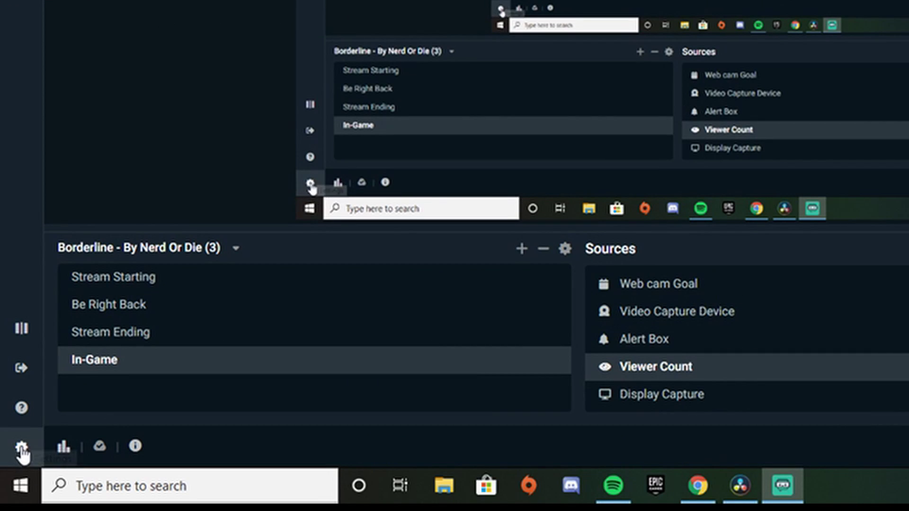
pyautogui.click(24, 449)
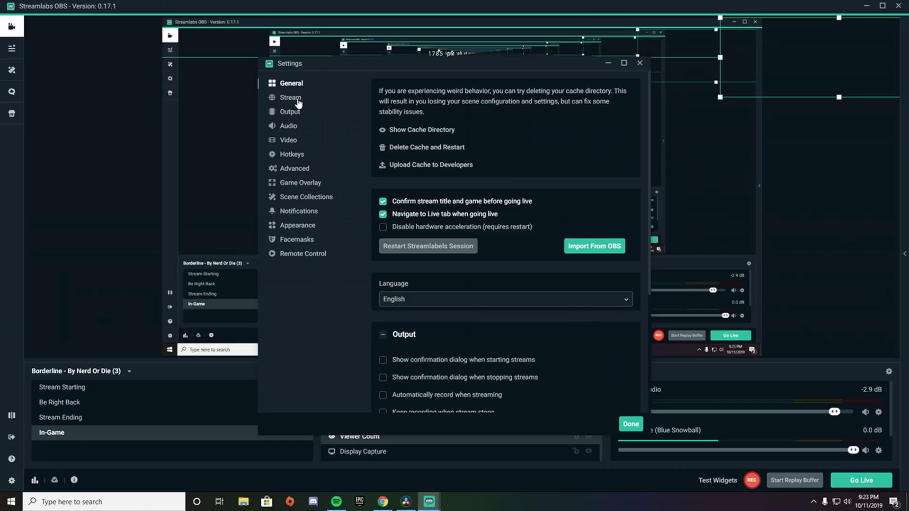
pyautogui.click(291, 98)
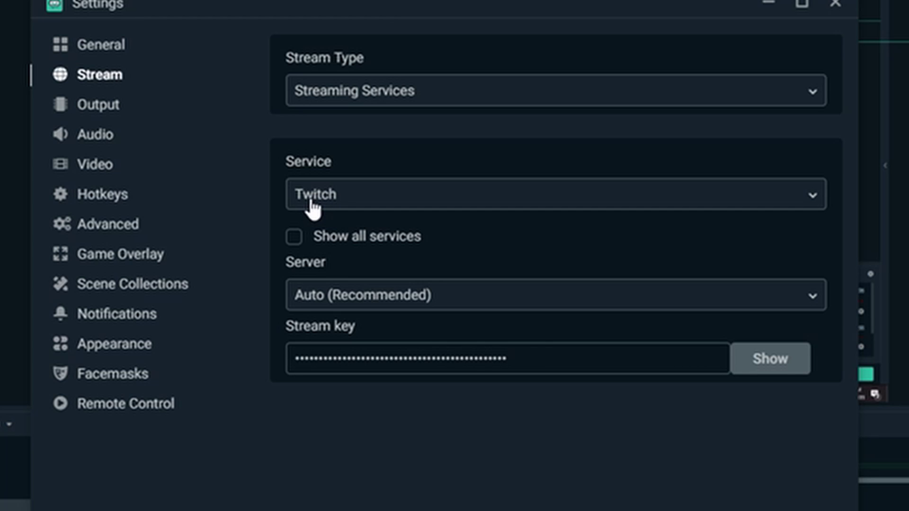
pyautogui.click(313, 199)
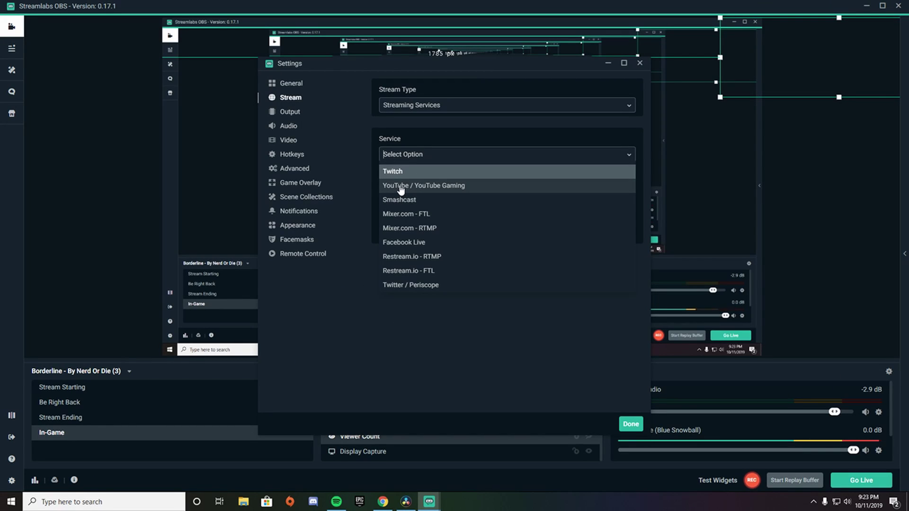
pyautogui.click(421, 142)
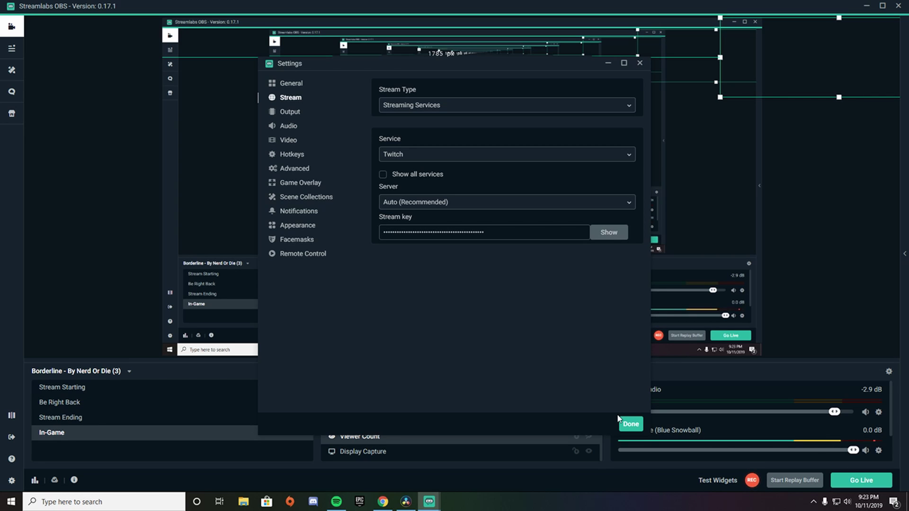
pyautogui.click(630, 424)
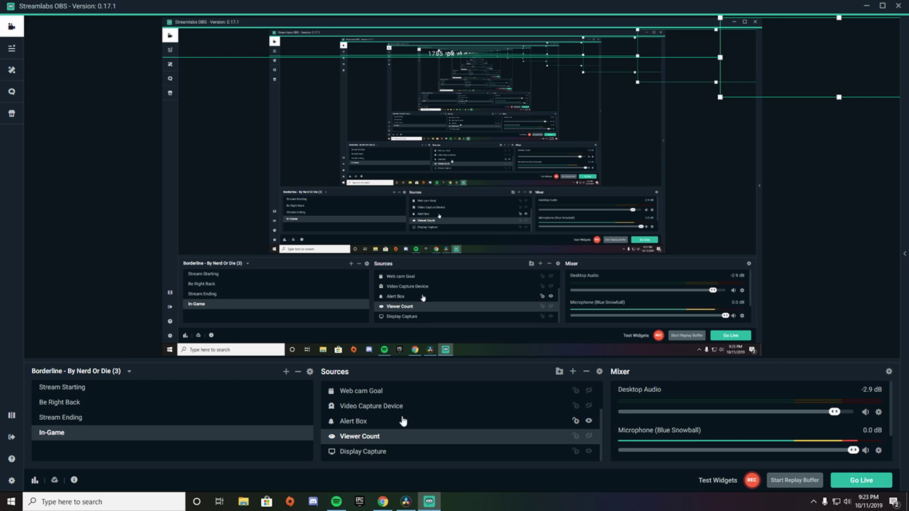
# Step: Go to YouTube Studio and start Live stream now from Other features
pyautogui.click(867, 9)
pyautogui.click(801, 51)
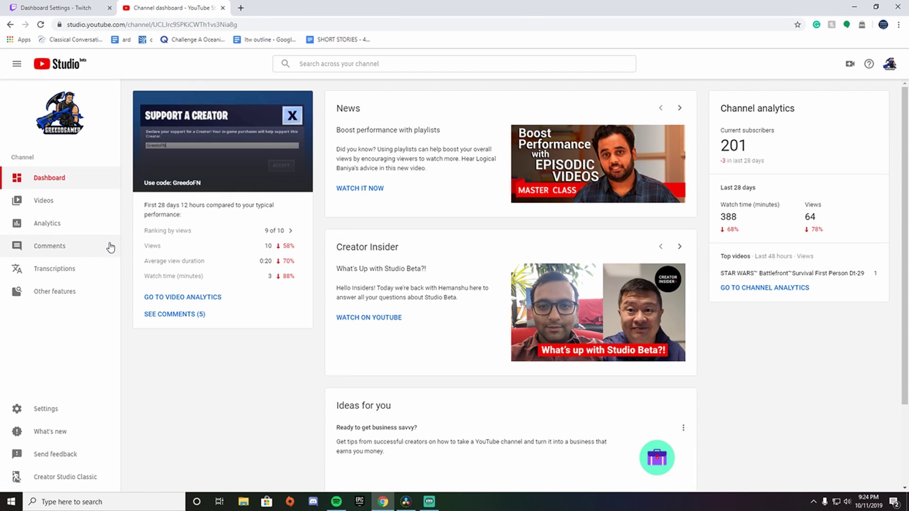
pyautogui.click(54, 292)
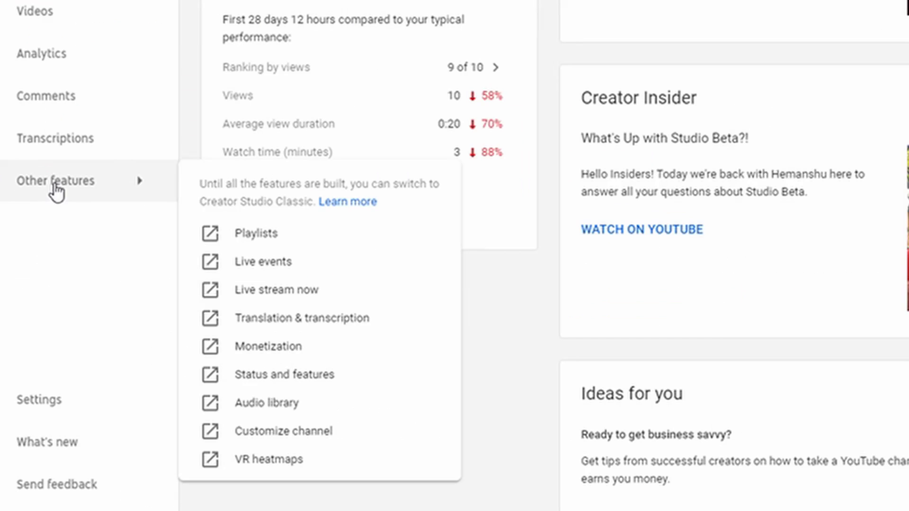
pyautogui.click(257, 291)
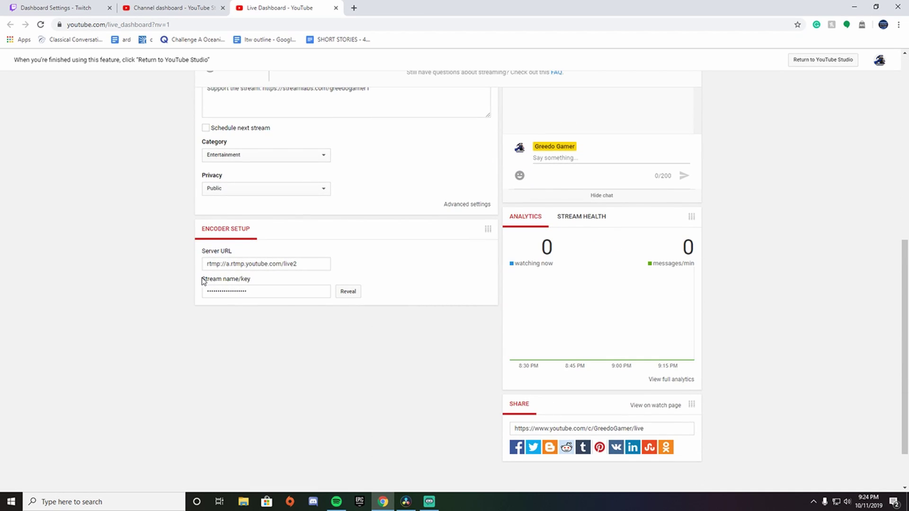
# Step: Select the masked Stream name/key in YouTube's encoder setup to copy it
pyautogui.moveTo(202, 281); pyautogui.dragTo(262, 282)
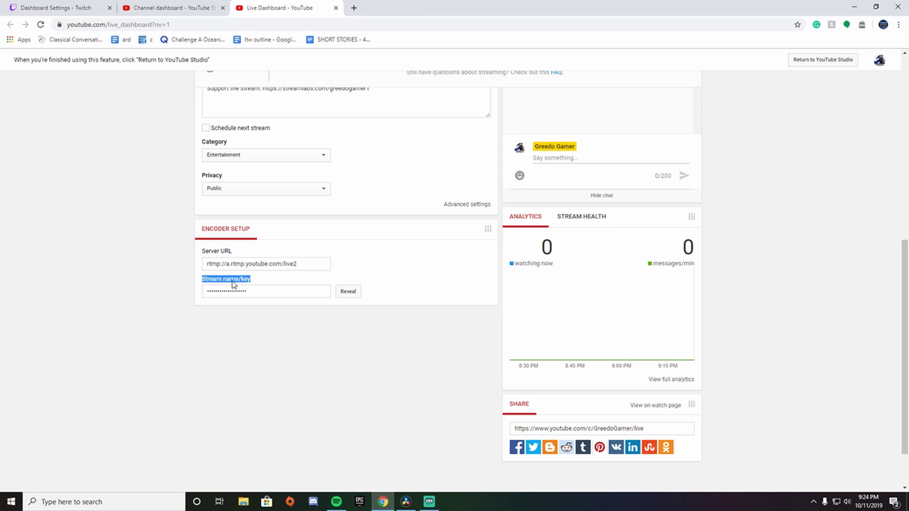
pyautogui.click(147, 292)
pyautogui.moveTo(257, 292); pyautogui.dragTo(206, 293)
pyautogui.click(191, 323)
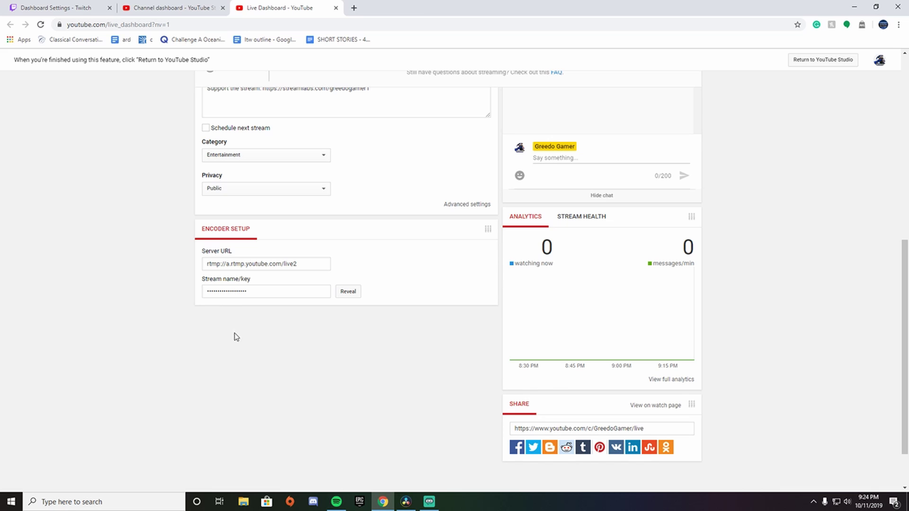
# Step: Choose YouTube / YouTube Gaming as the service in Streamlabs OBS Stream settings
pyautogui.click(429, 501)
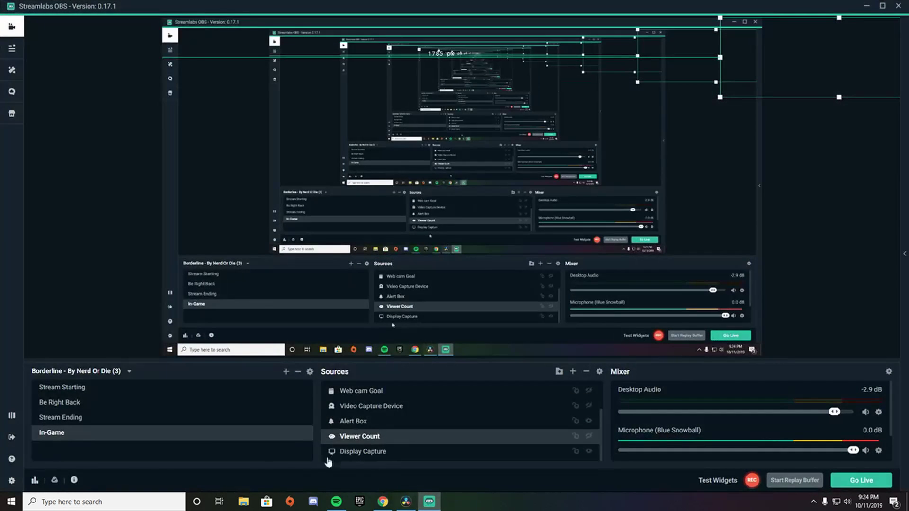
pyautogui.click(11, 481)
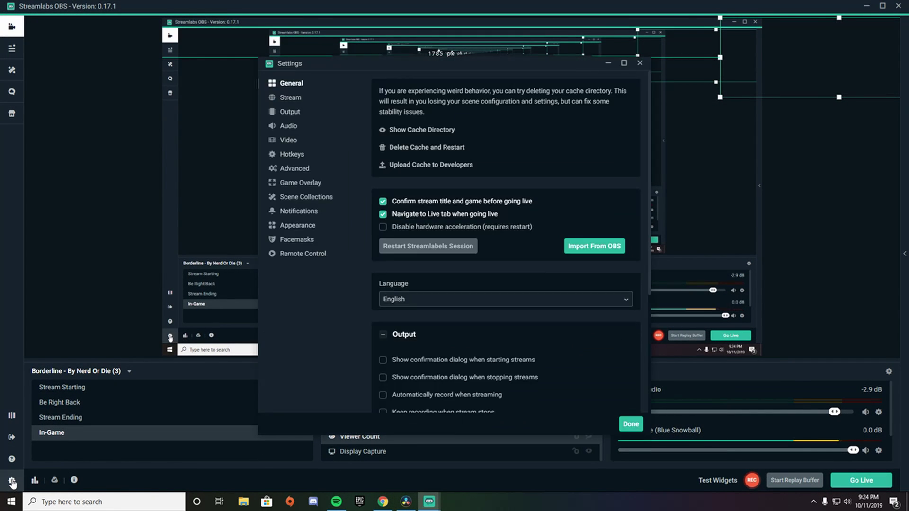
pyautogui.click(291, 98)
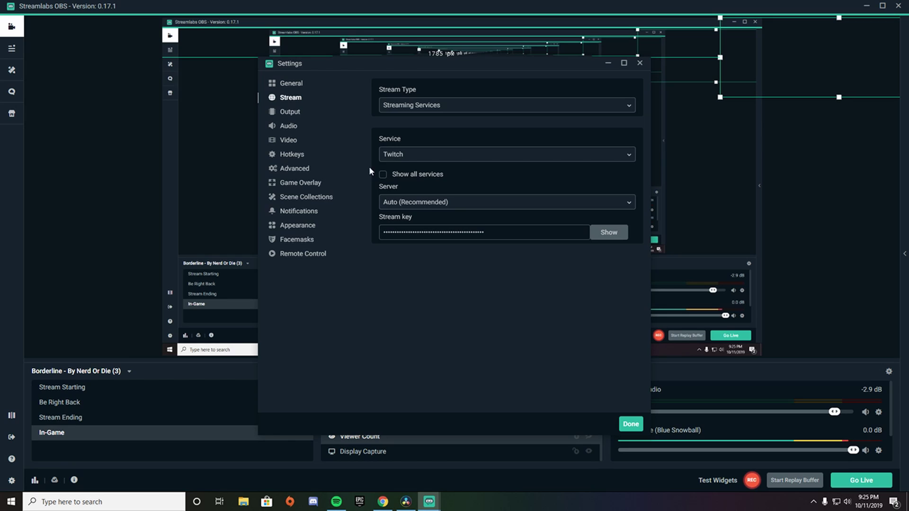
pyautogui.click(414, 155)
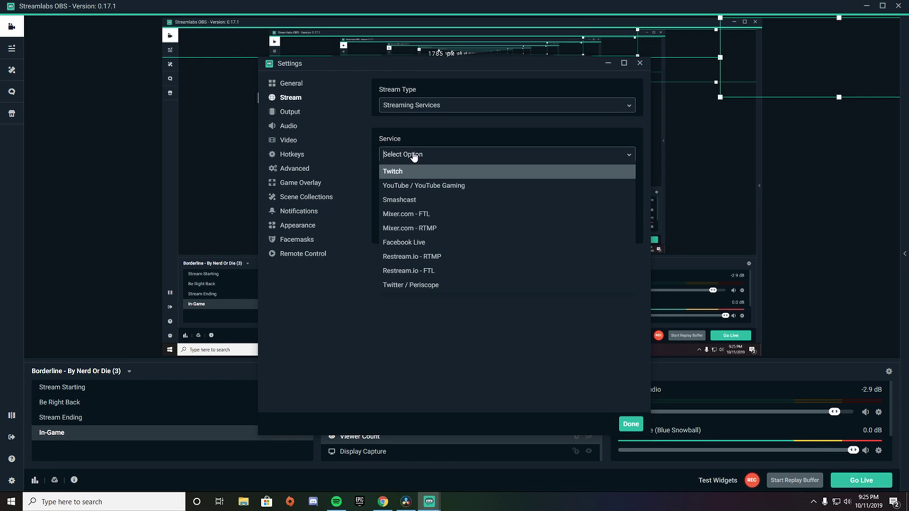
pyautogui.click(411, 185)
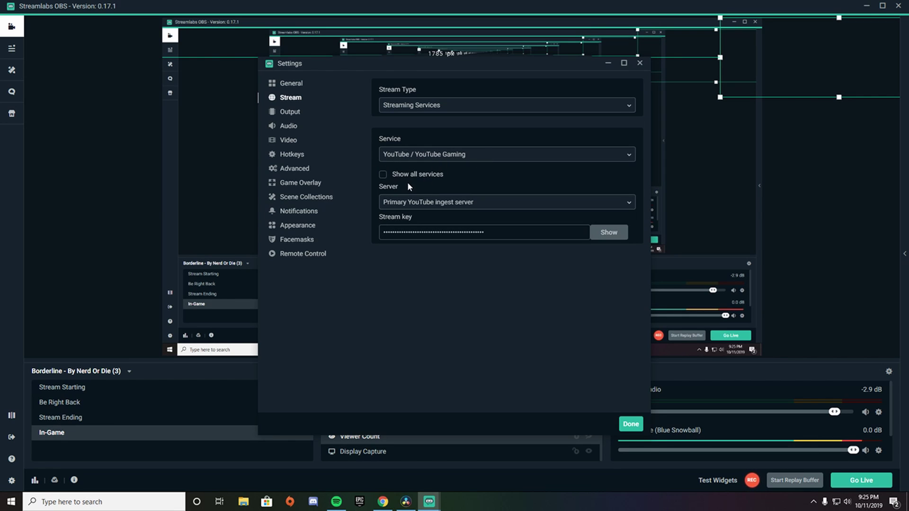